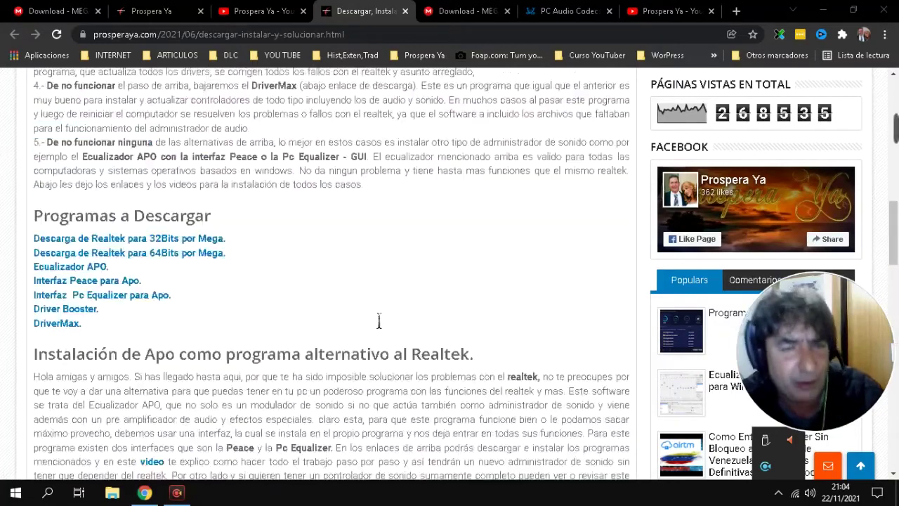
- Open the DriverMax site from the article's list of programs to download, and return to the article
scroll(330, 270, down, 2)
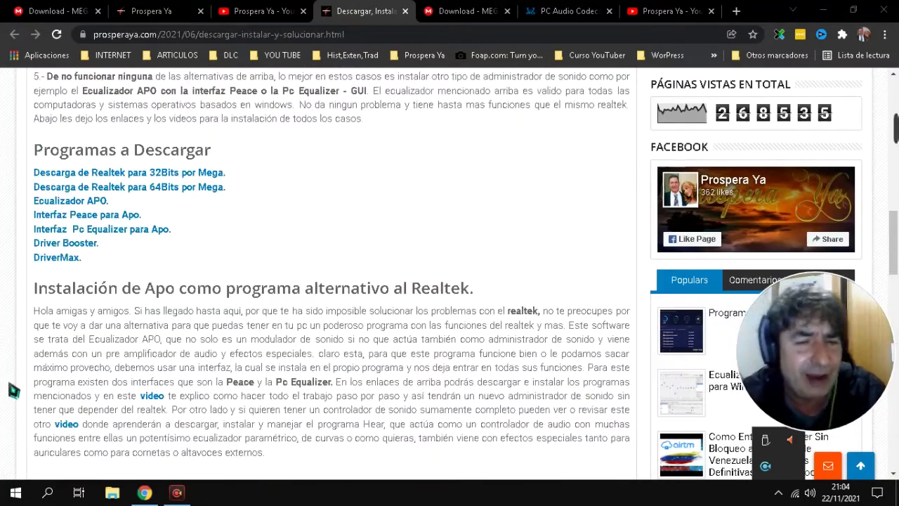
click(68, 257)
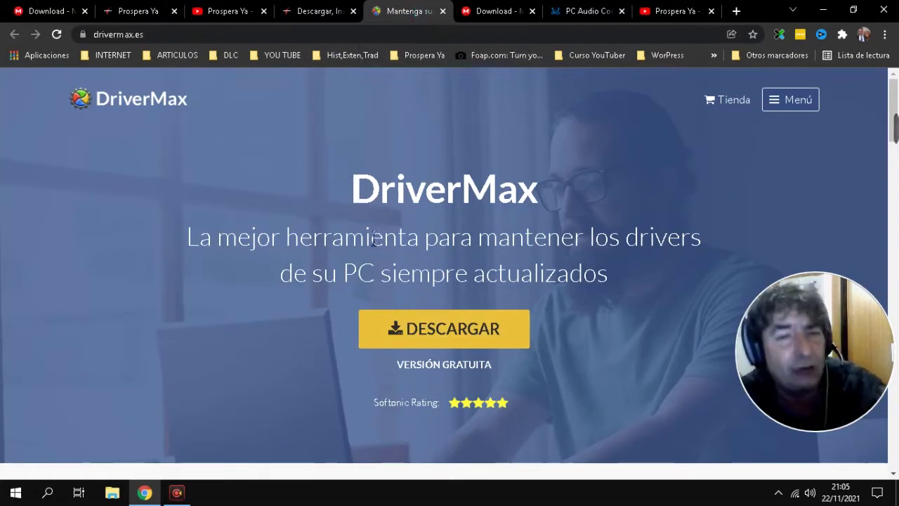
click(330, 14)
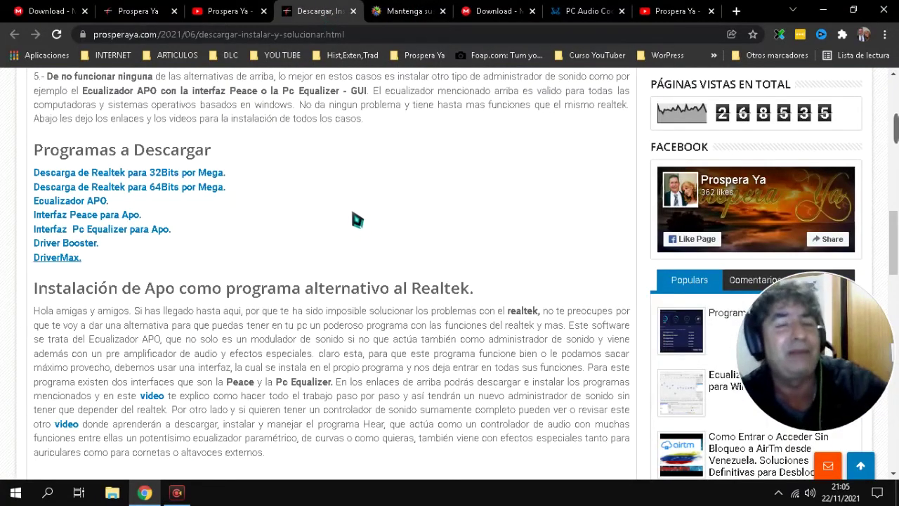
- Review the article's Realtek troubleshooting steps, alternative Apo section, video tutorial and download links
scroll(359, 221, down, 3)
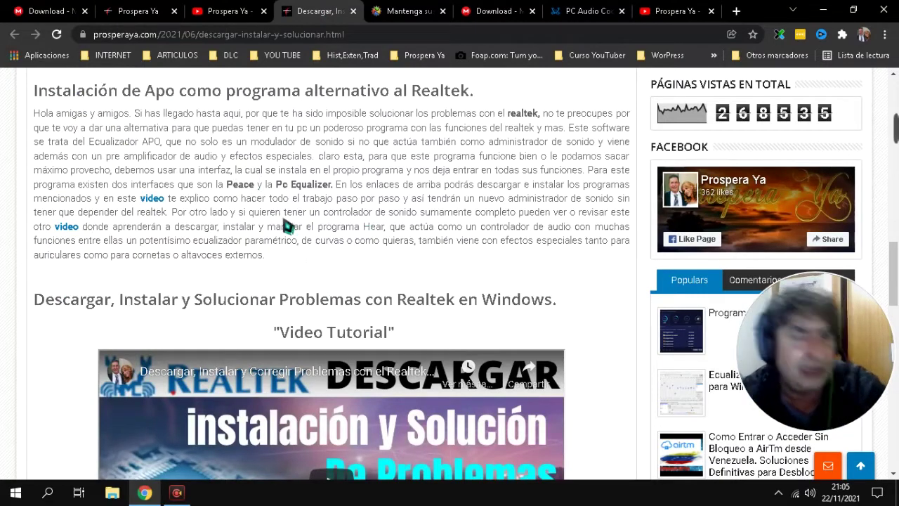
scroll(320, 195, down, 2)
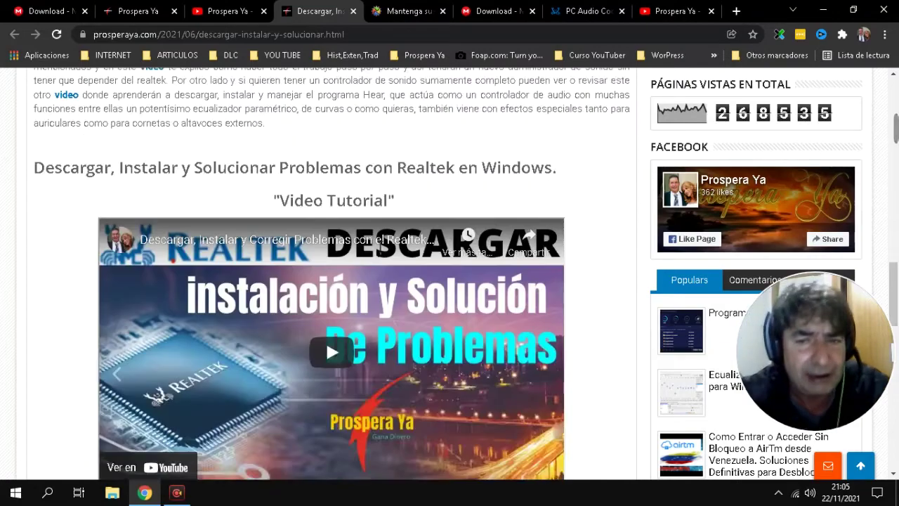
scroll(387, 259, up, 3)
scroll(392, 263, up, 2)
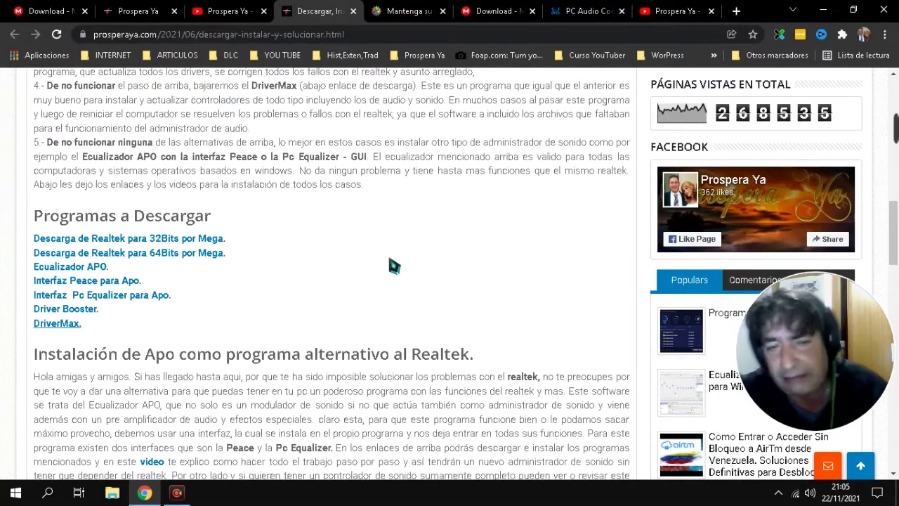
scroll(391, 265, up, 4)
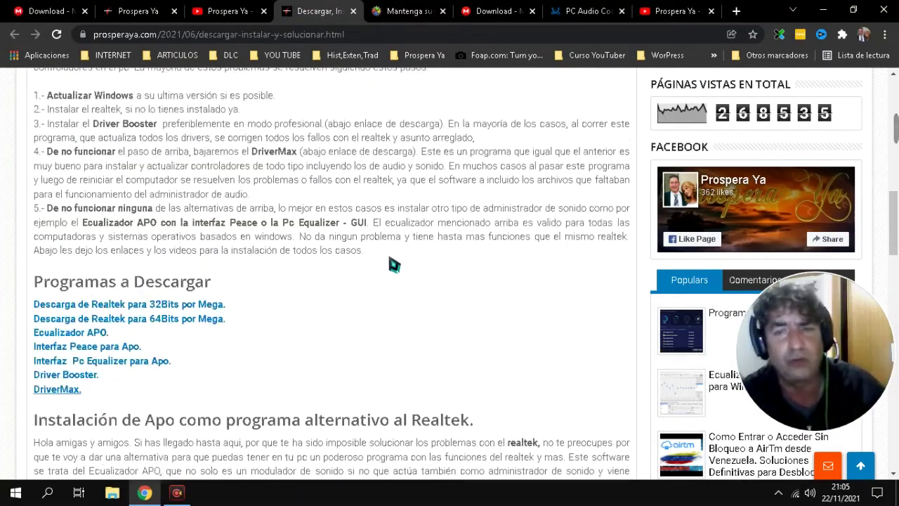
scroll(391, 263, up, 5)
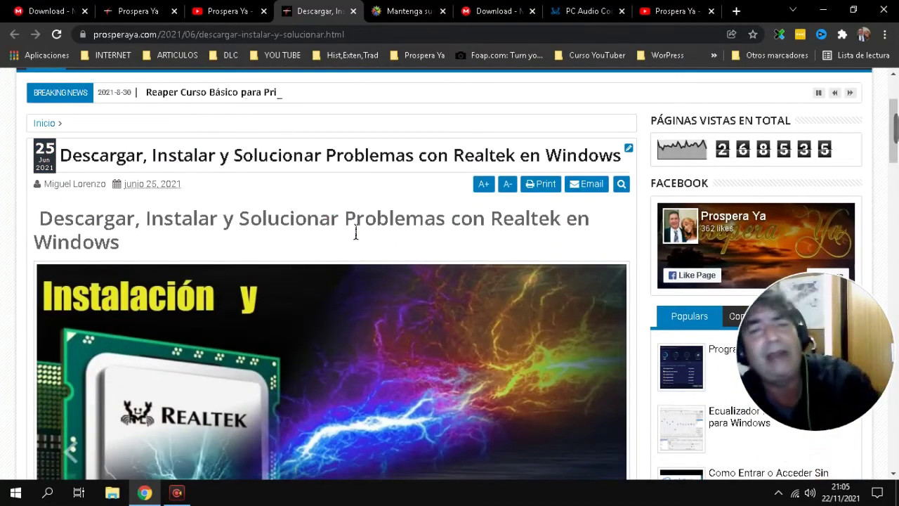
scroll(311, 351, down, 10)
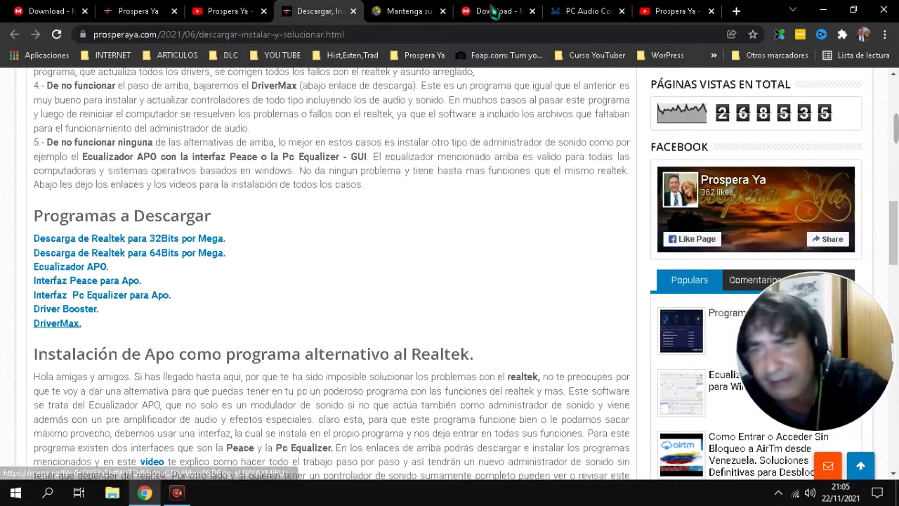
- Close the DriverMax page and check the MEGA download page for the 32-bit Realtek package before returning to the article
click(418, 11)
click(442, 11)
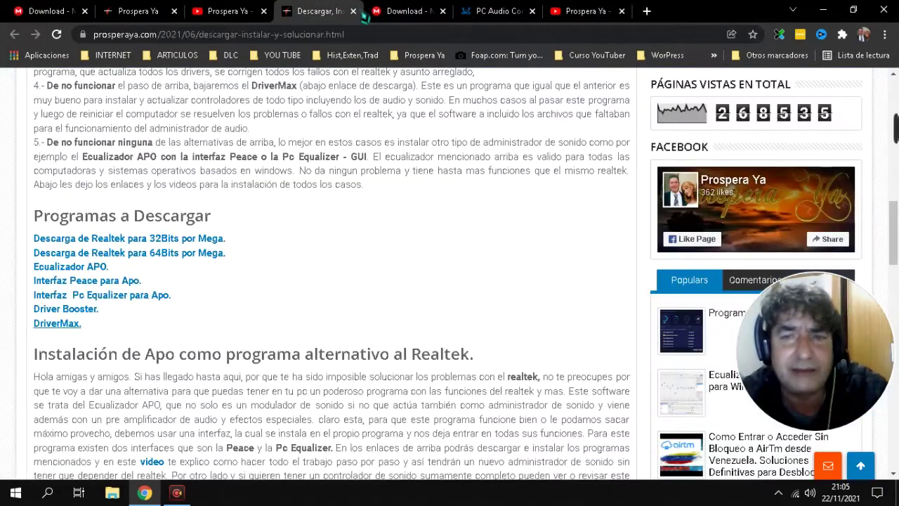
click(428, 11)
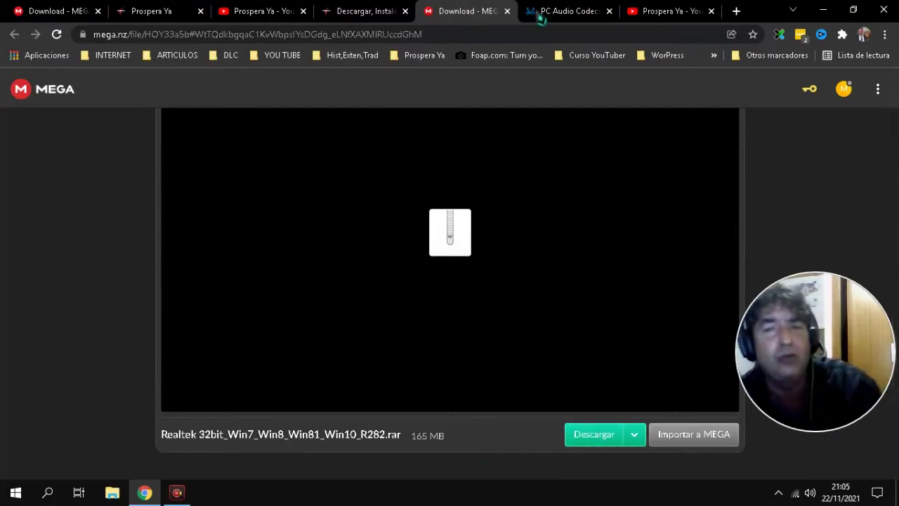
click(394, 12)
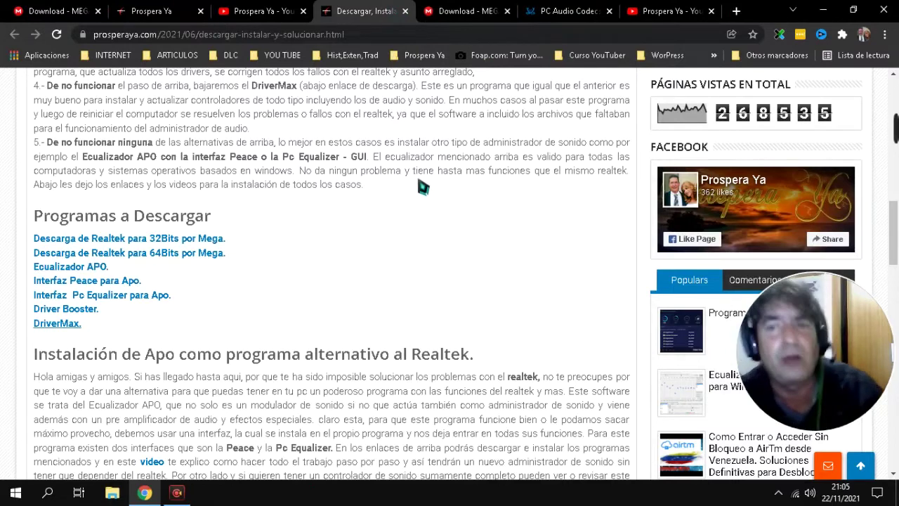
- Look at the Windows audio driver downloads on Realtek's official site and return to the start of the article
click(574, 13)
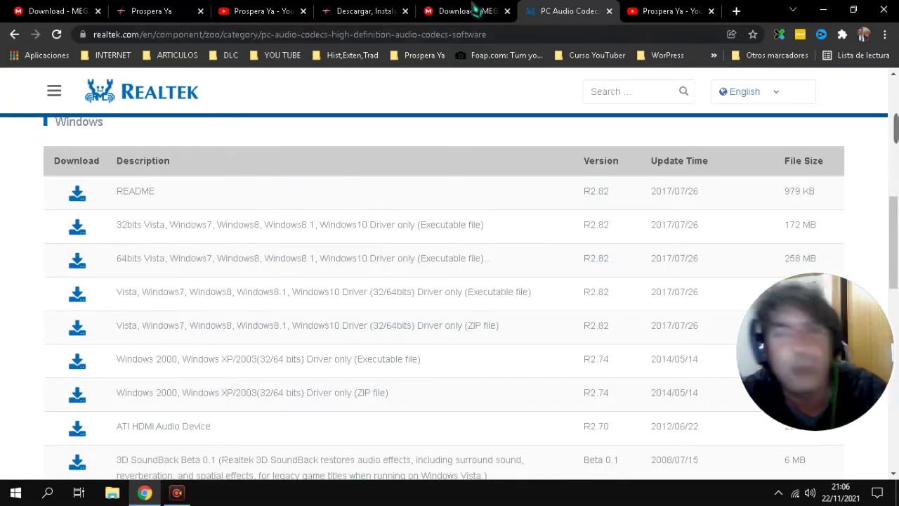
click(385, 11)
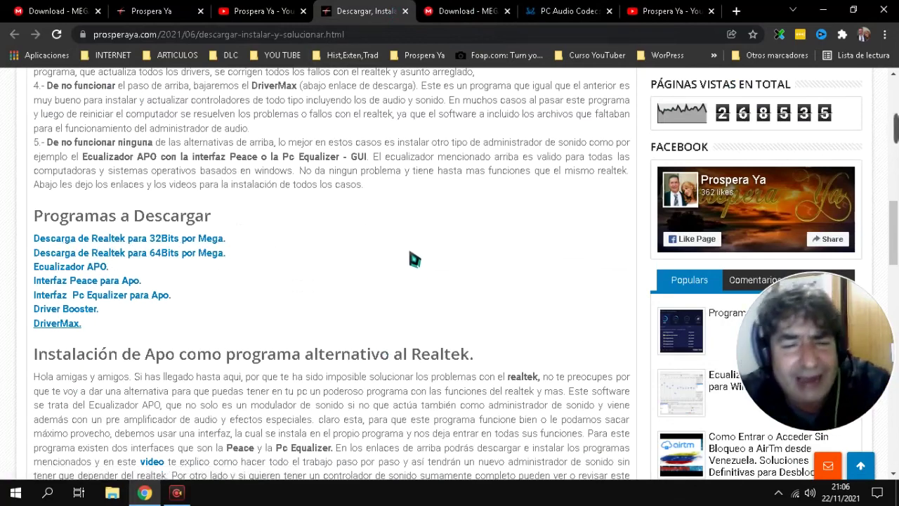
scroll(368, 271, up, 10)
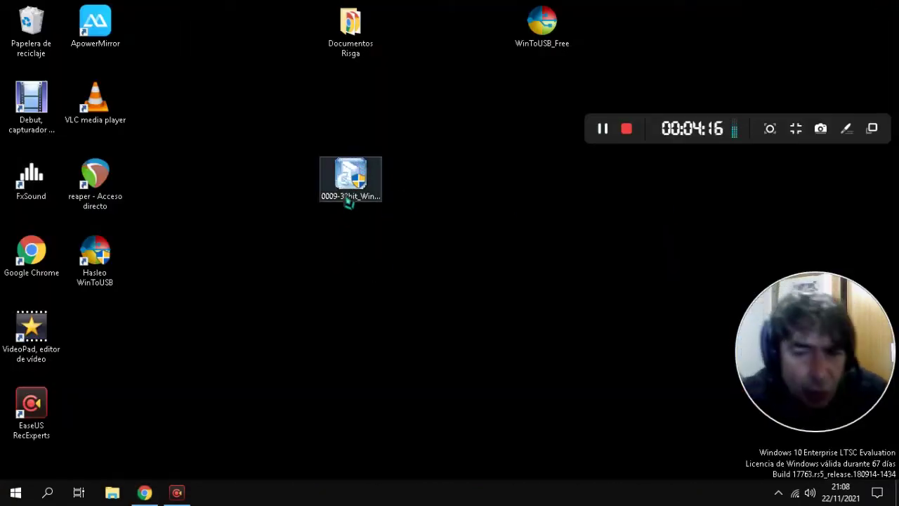
- Run the 32-bit Realtek HD Audio installer from the desktop and cancel the installation during file extraction
drag(352, 195, 415, 196)
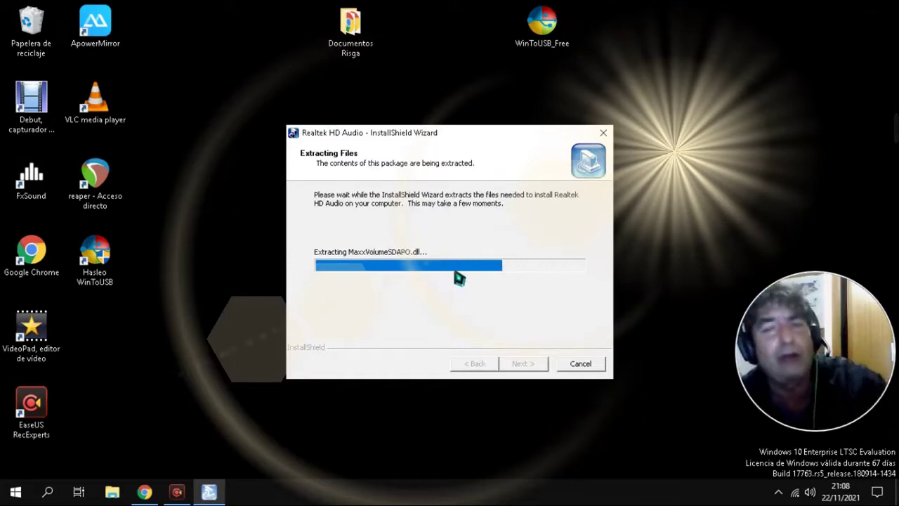
click(586, 367)
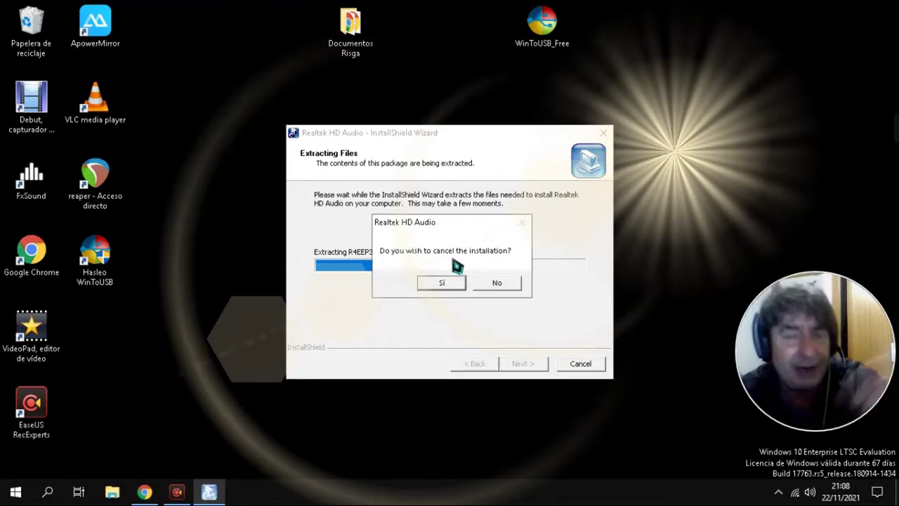
click(460, 283)
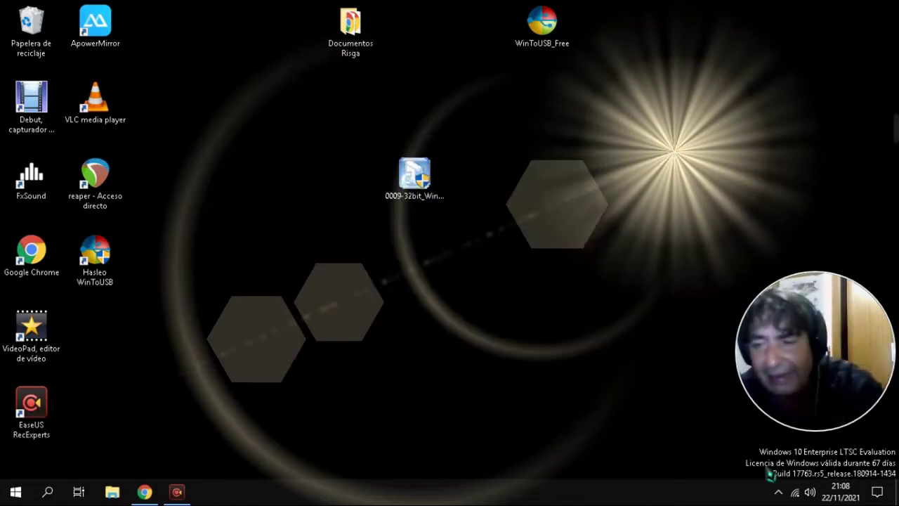
- Check the hidden notification-area icons for the Realtek HD sound manager
click(778, 492)
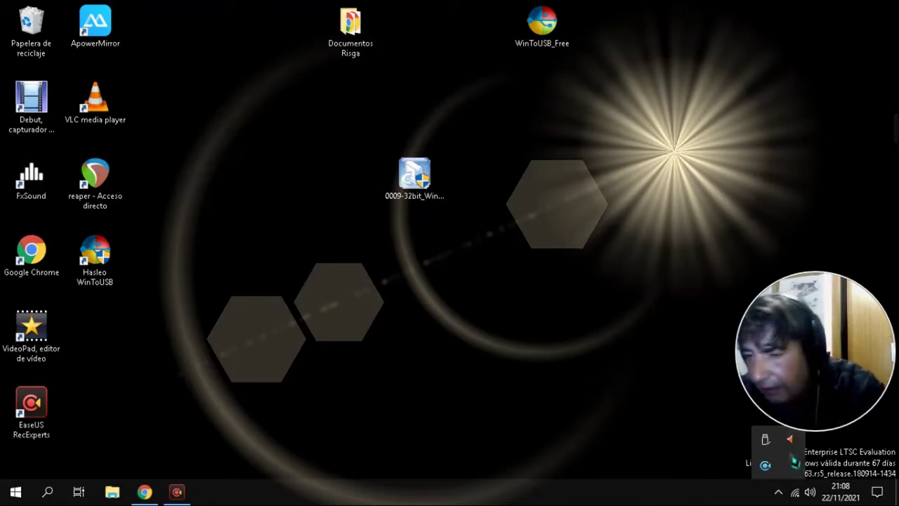
click(779, 491)
click(778, 492)
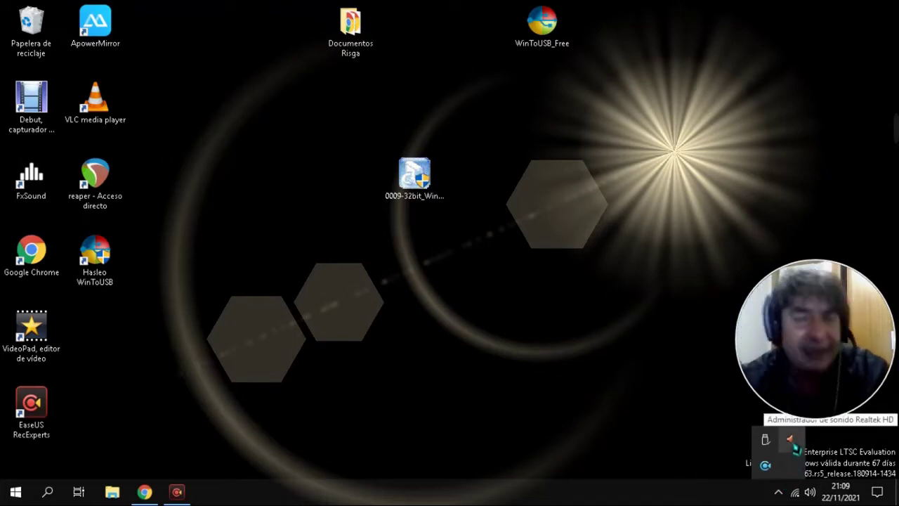
- Switch to Chrome and review the article's download links and Apo installation section
click(144, 492)
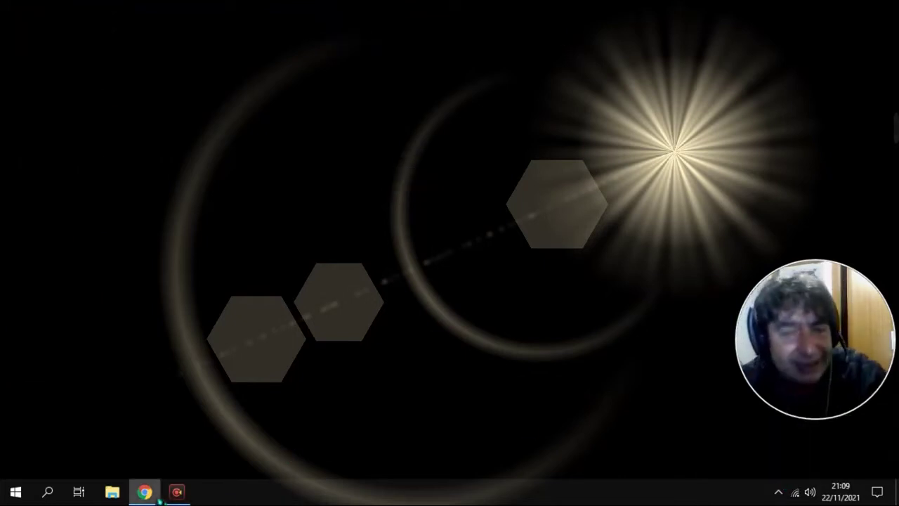
scroll(281, 397, down, 10)
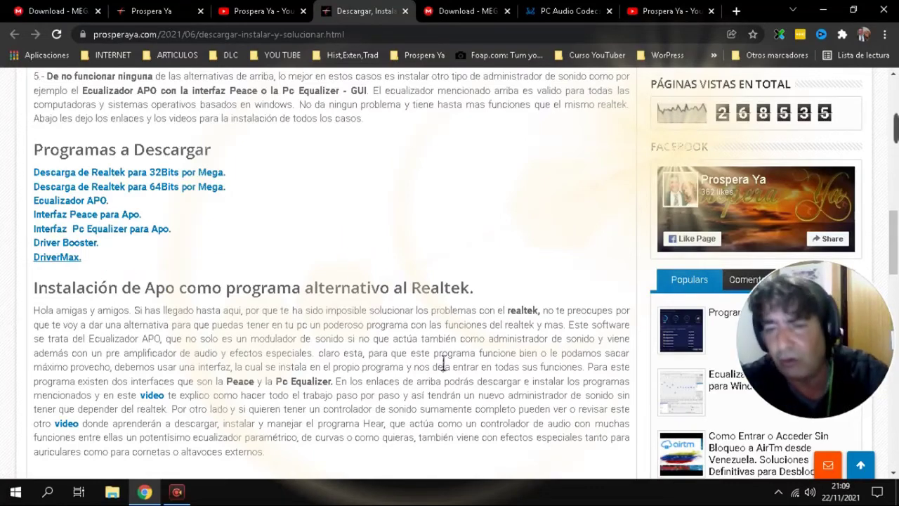
scroll(443, 363, up, 15)
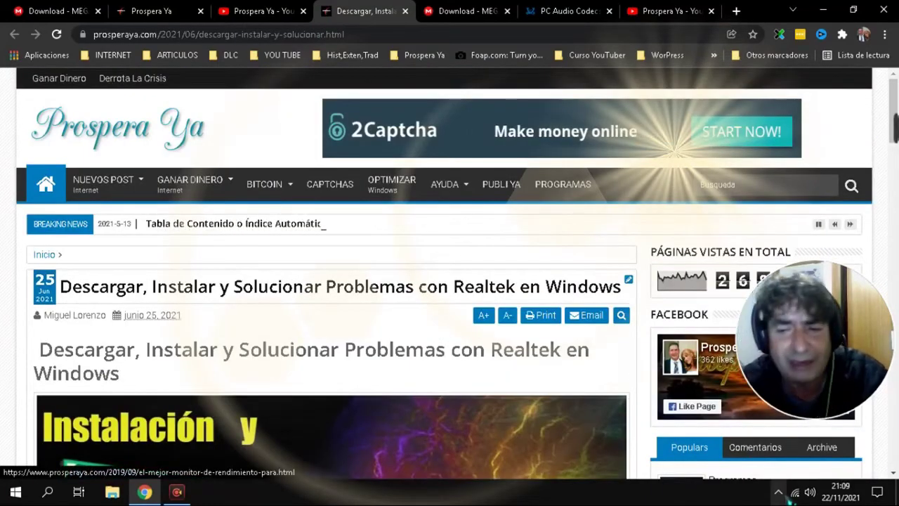
- Open the Realtek HD sound manager from the hidden notification-area icons and place its window over the cleared desktop
click(778, 492)
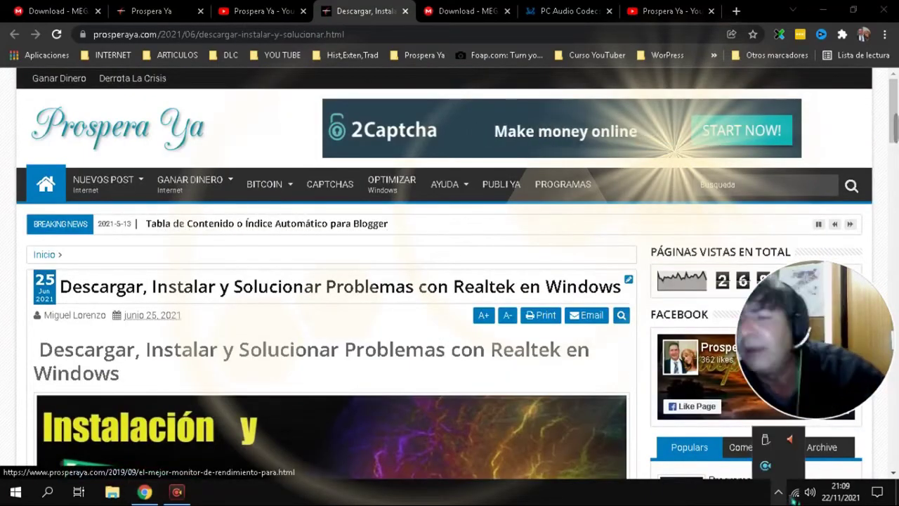
scroll(331, 360, down, 15)
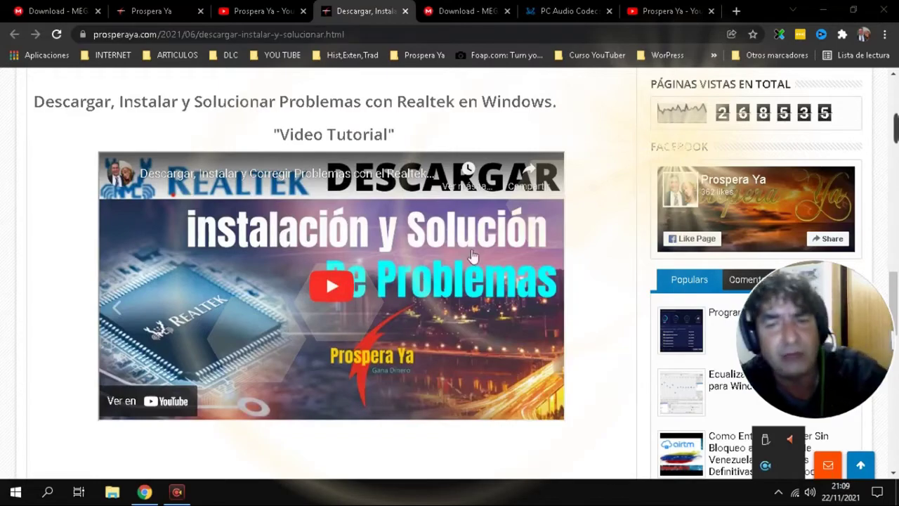
scroll(602, 345, up, 15)
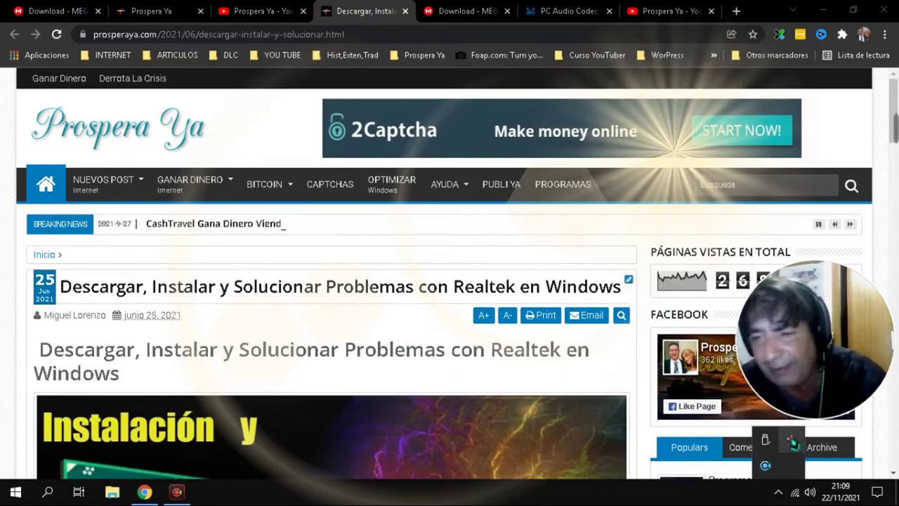
double_click(792, 442)
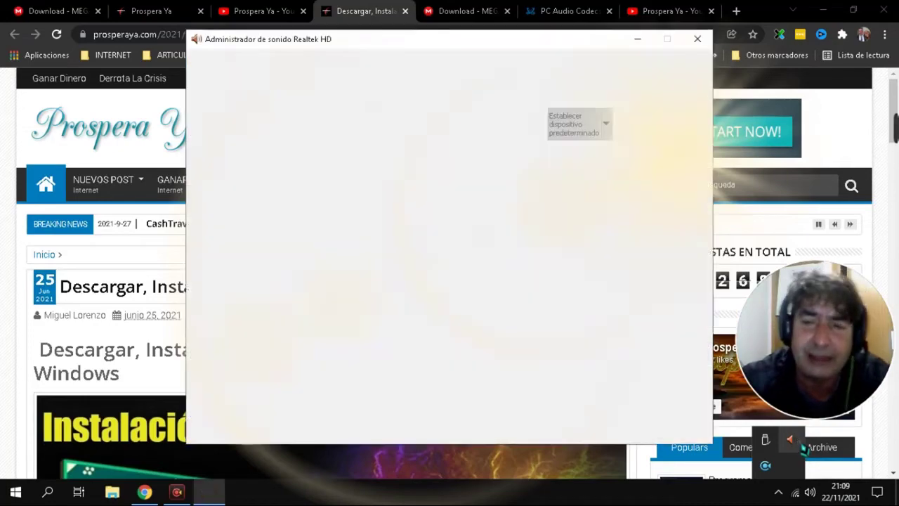
click(824, 10)
drag(362, 48, 341, 55)
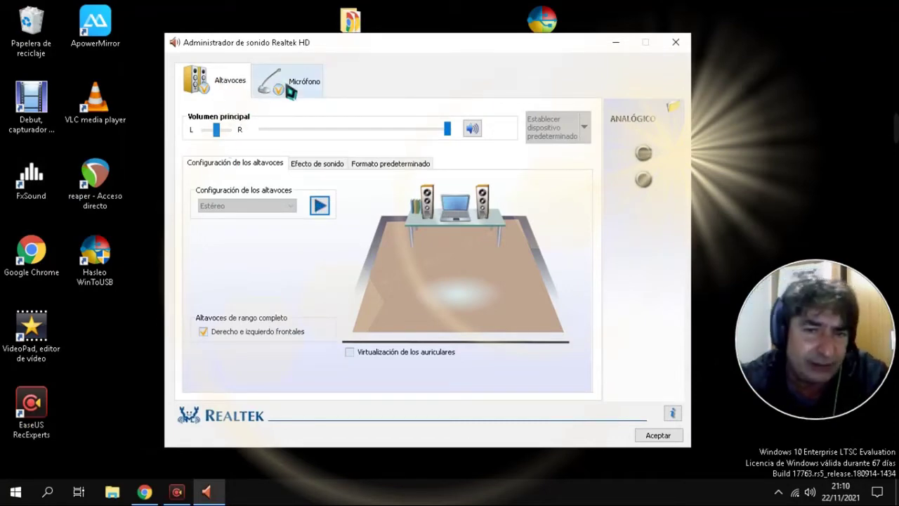
- Examine the microphone settings in the Realtek HD sound manager and return to the speaker settings
click(307, 93)
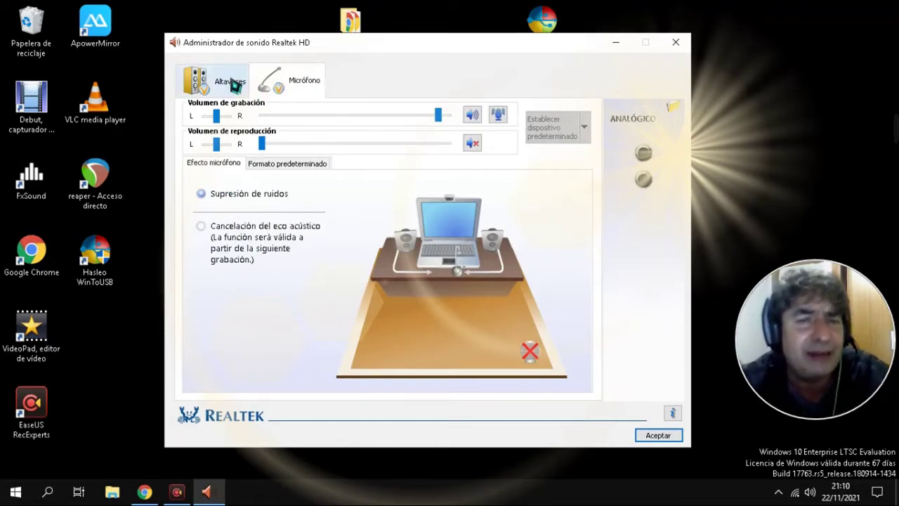
click(234, 83)
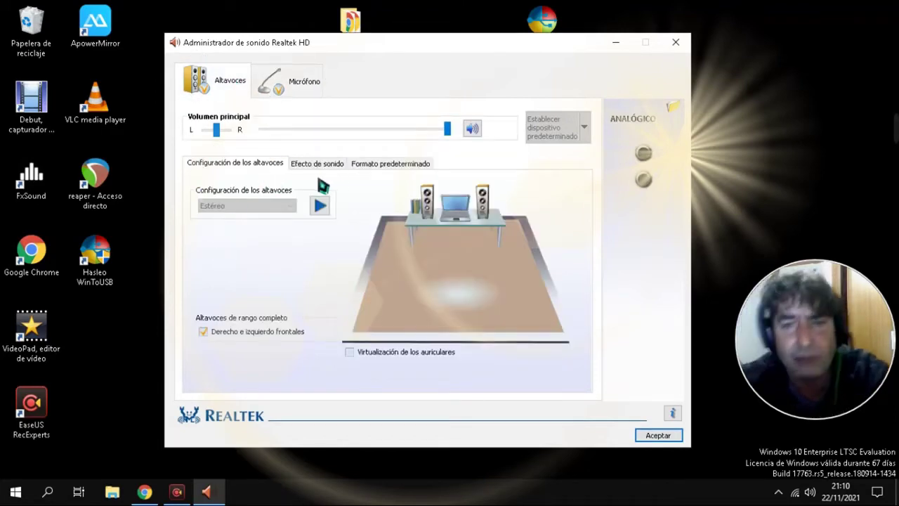
- Show the slider equalizer in the speakers' sound effects and raise the 31, 62, 1k and 16k bands
click(330, 166)
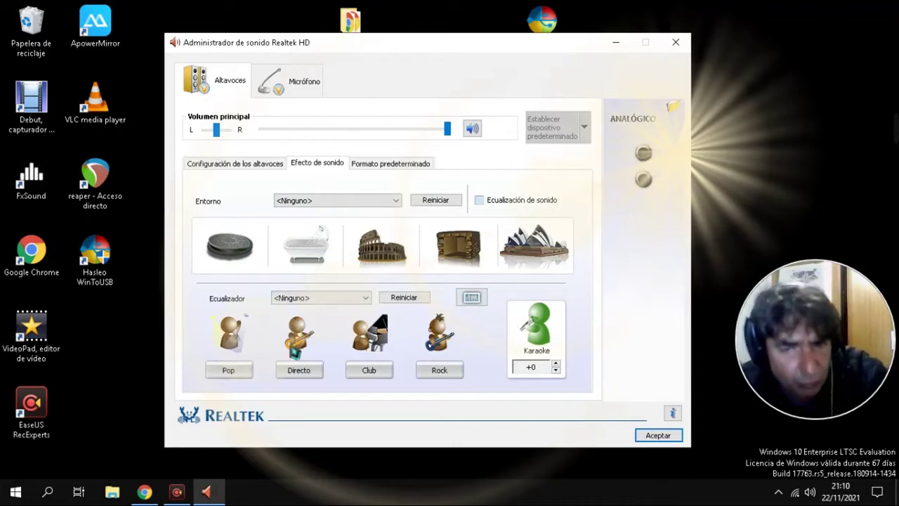
click(473, 298)
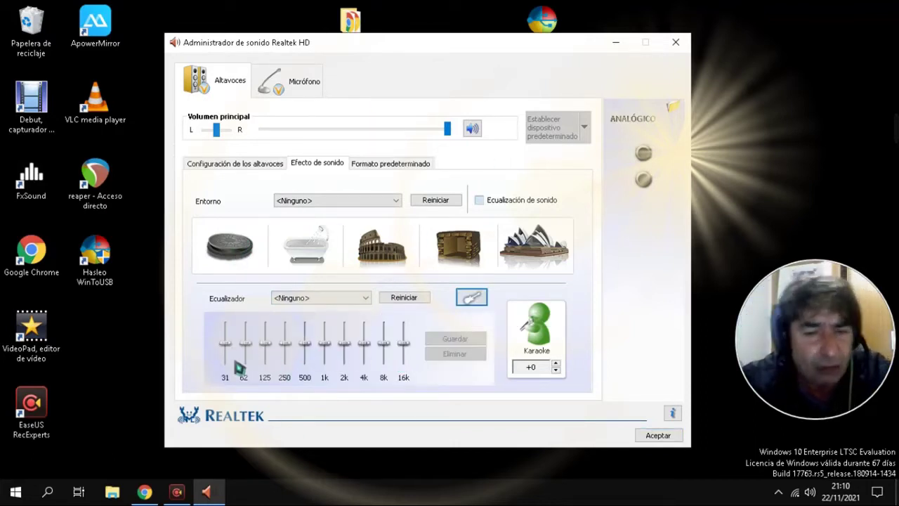
drag(235, 349, 248, 328)
drag(339, 346, 343, 329)
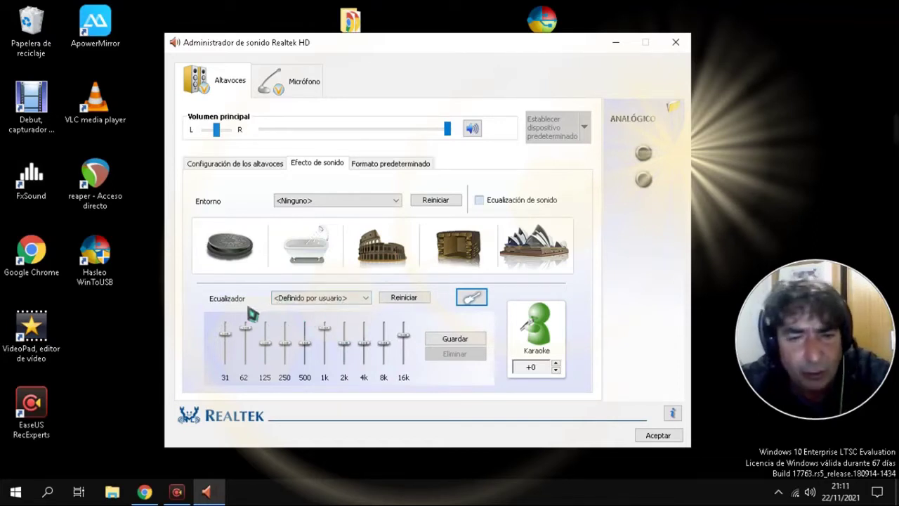
- Apply the Potente preset to the speakers' equalizer
click(349, 301)
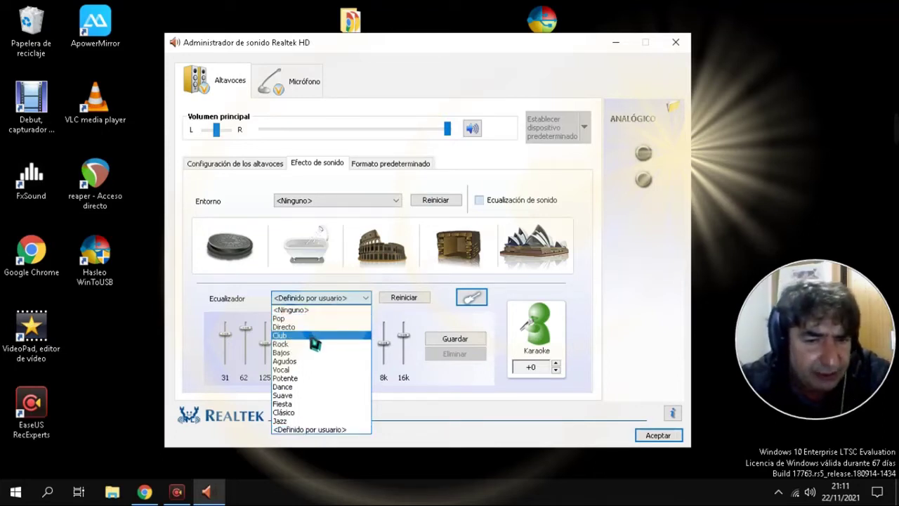
click(302, 378)
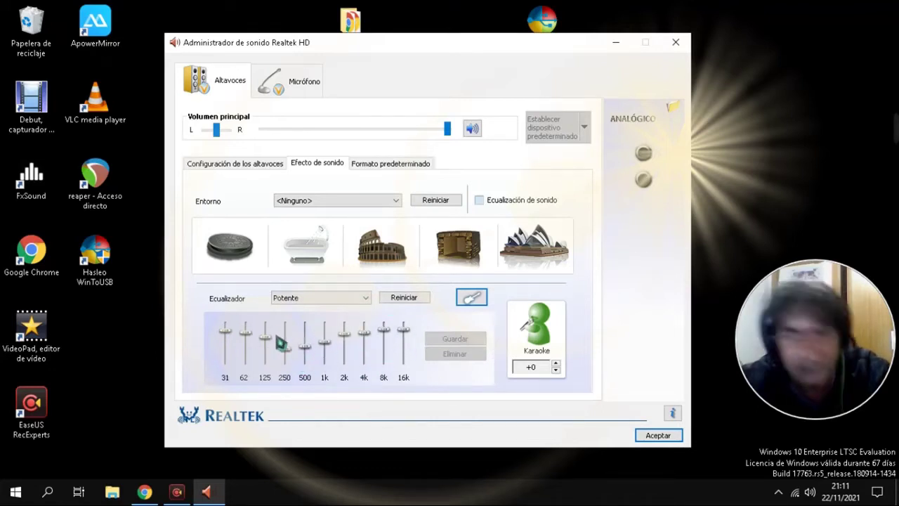
- Raise the 2k band of the speakers' equalizer and reset the equalizer to <Ninguno>
drag(344, 335, 364, 328)
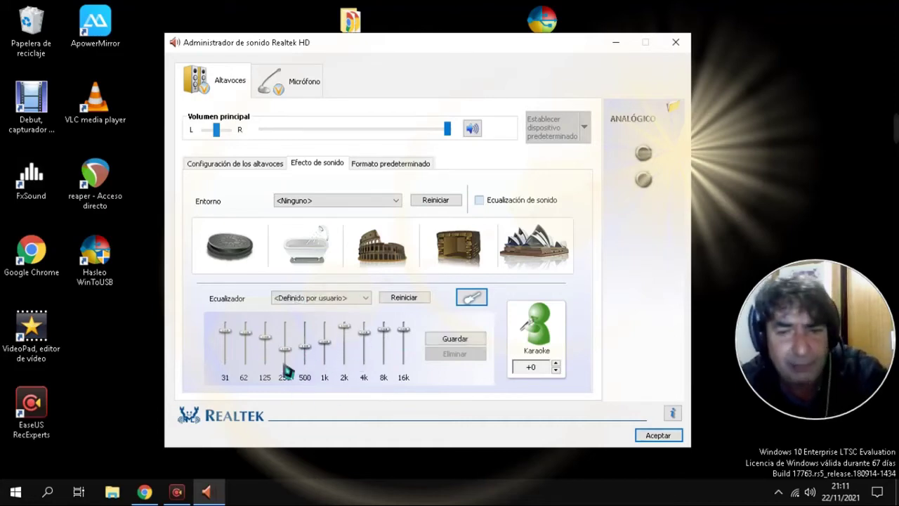
click(406, 299)
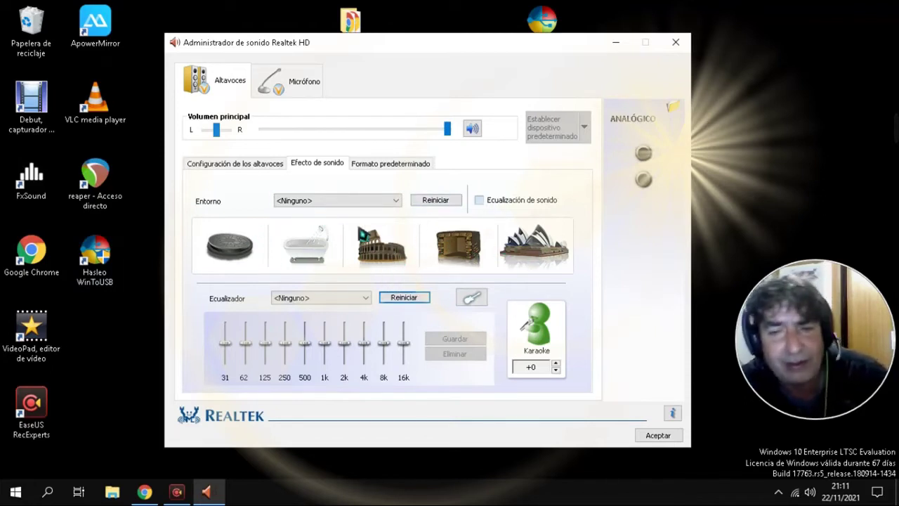
- Try the Estadio environment effect, reset it to <Ninguno> and examine the list of available environments
click(386, 254)
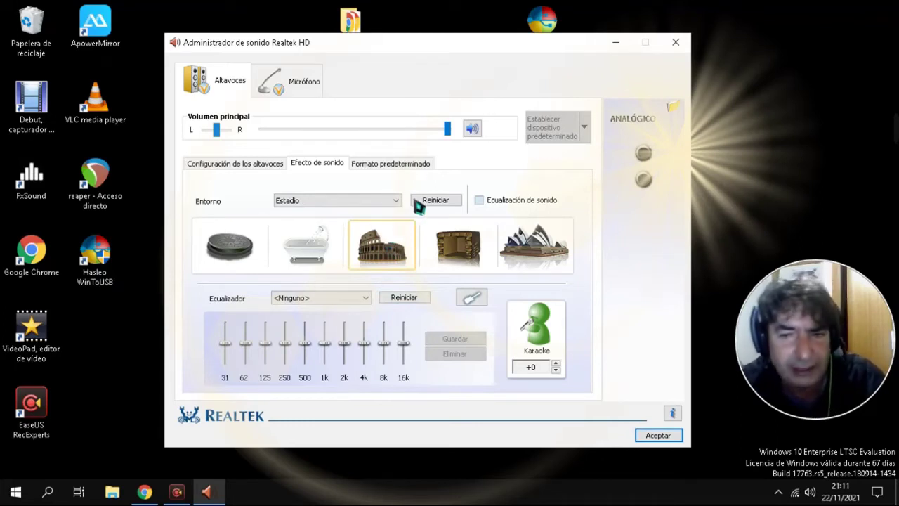
click(443, 203)
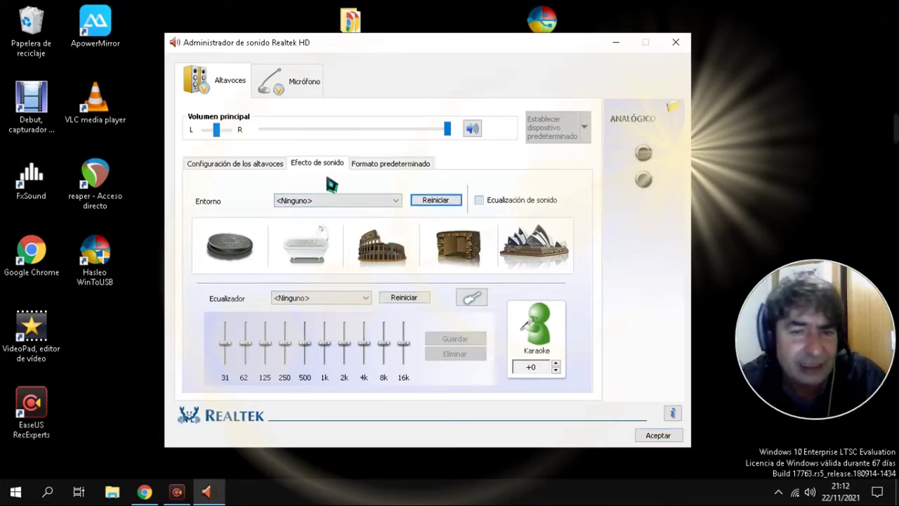
click(316, 200)
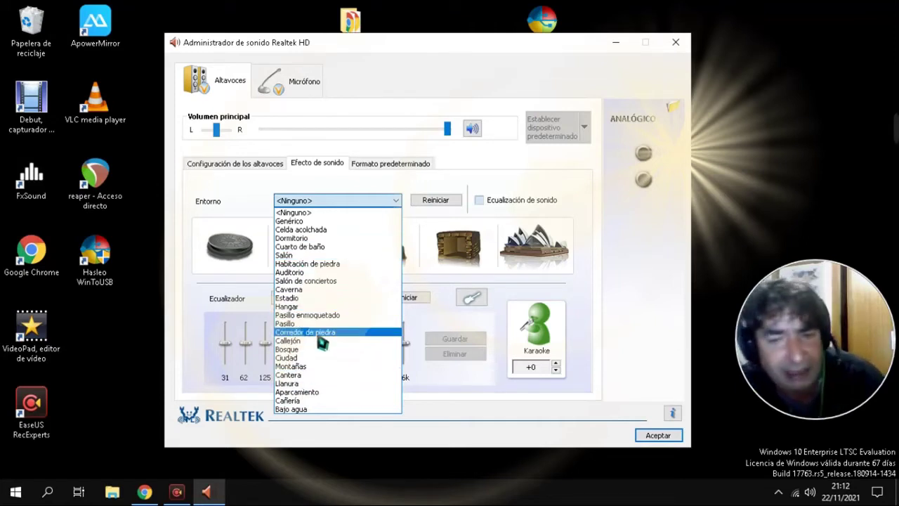
click(328, 197)
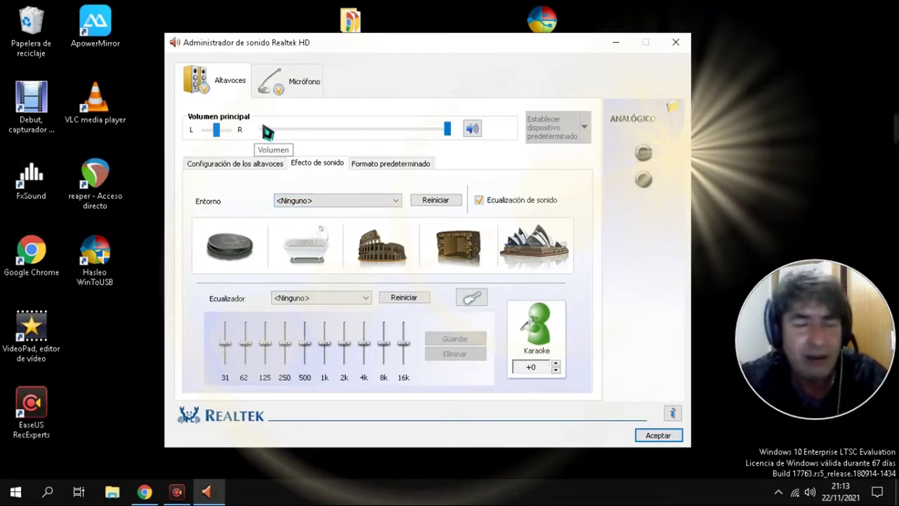
- Switch to Chrome and look through the playlists and uploaded videos of the Prospera Ya YouTube channel
click(144, 492)
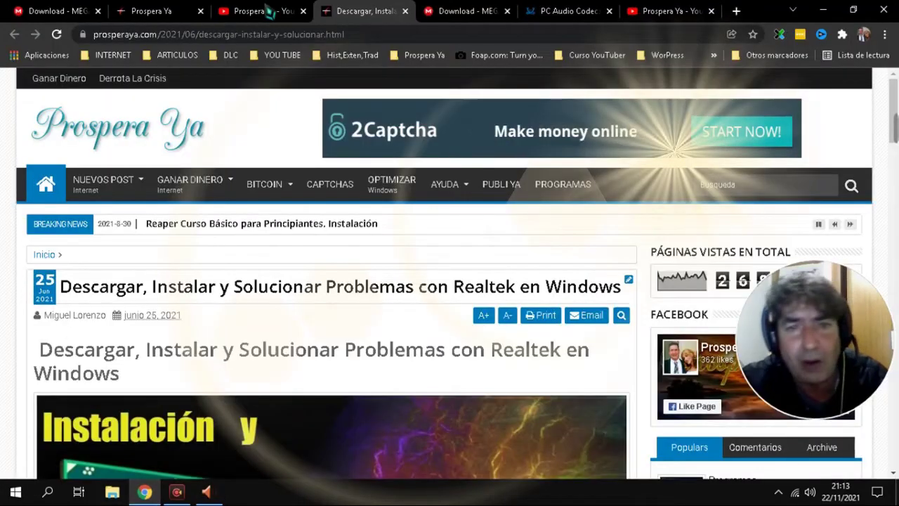
click(259, 13)
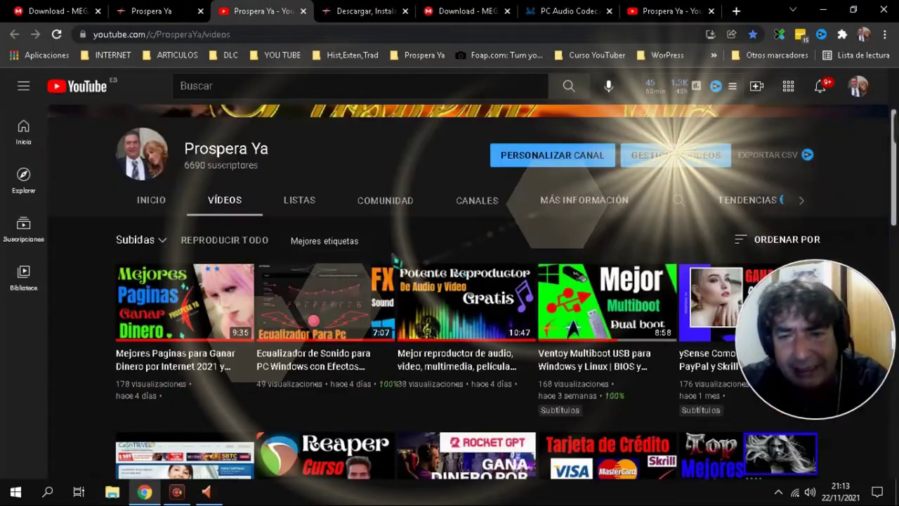
click(304, 203)
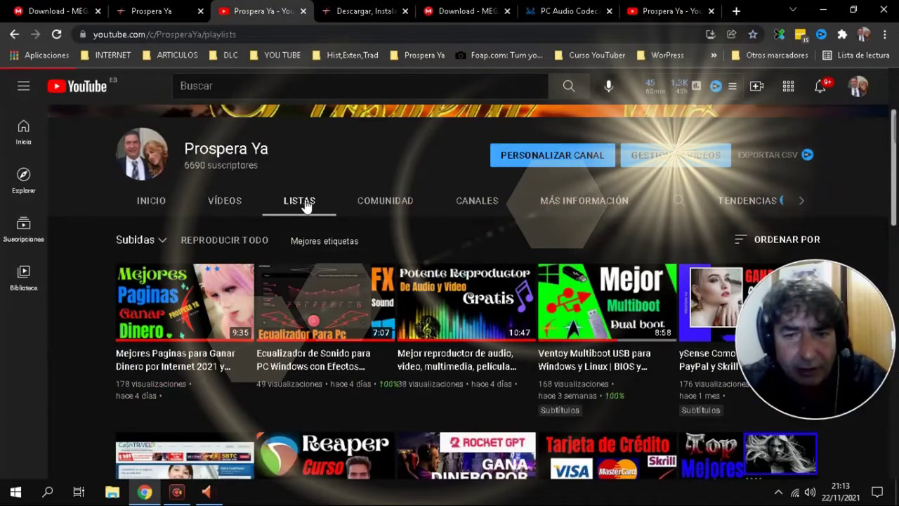
scroll(475, 352, down, 3)
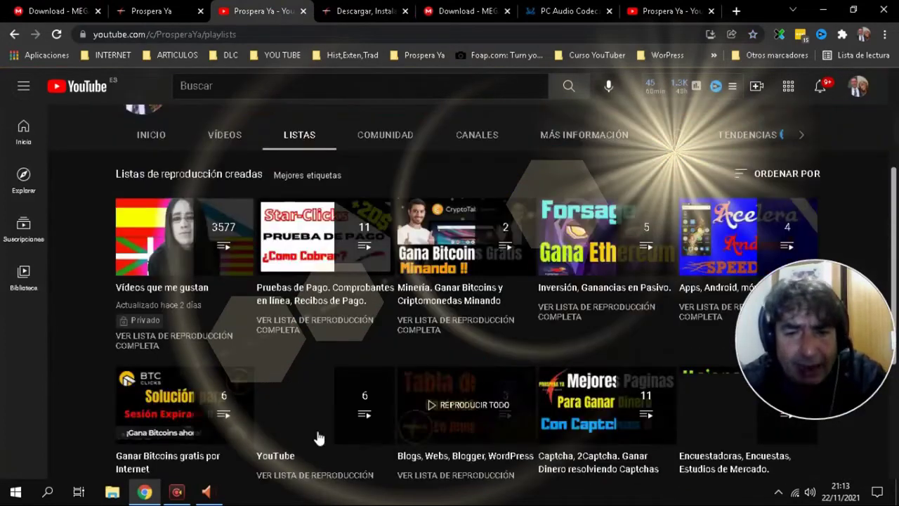
scroll(602, 317, down, 3)
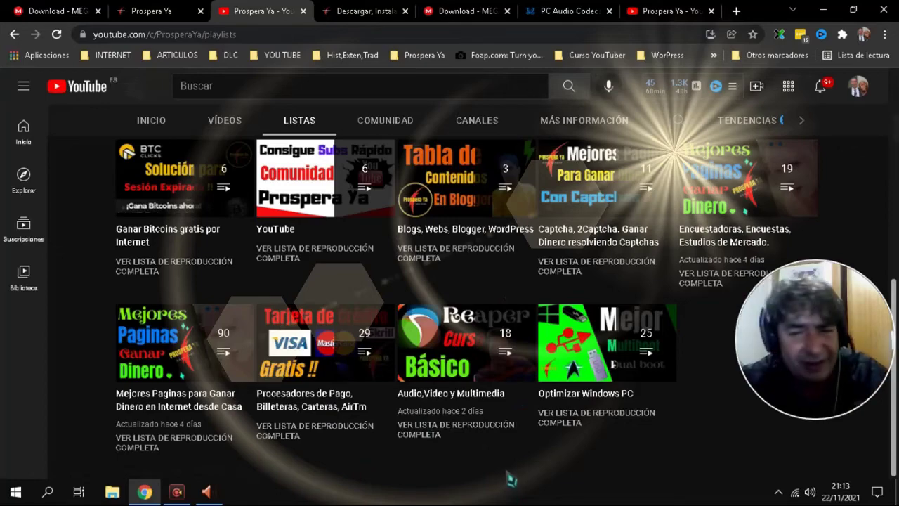
scroll(515, 482, up, 8)
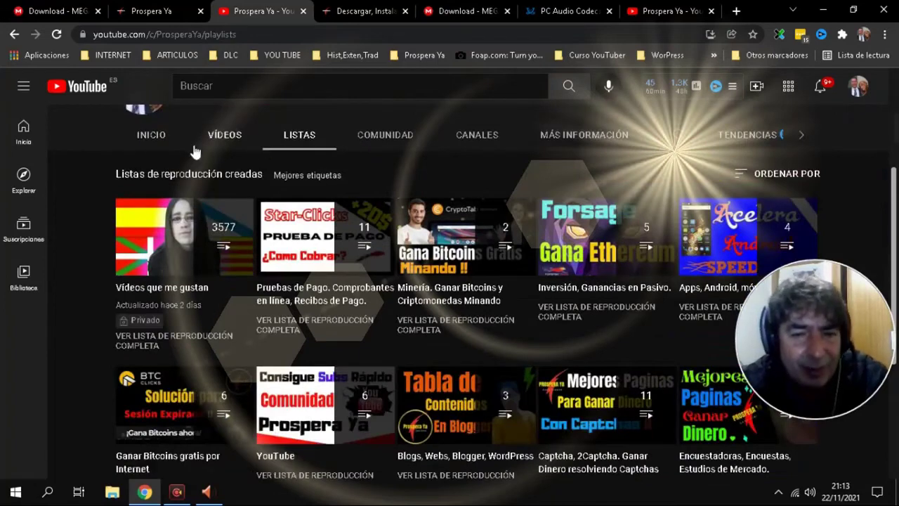
click(229, 134)
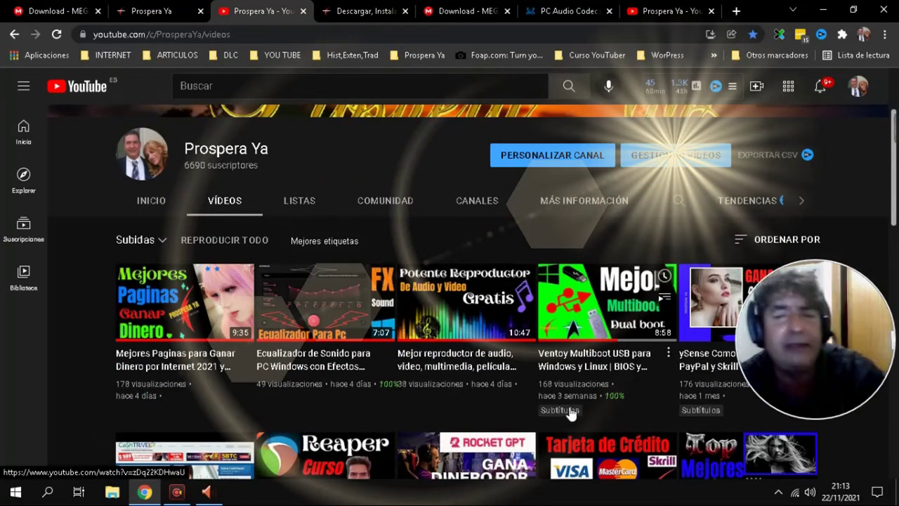
scroll(573, 405, up, 2)
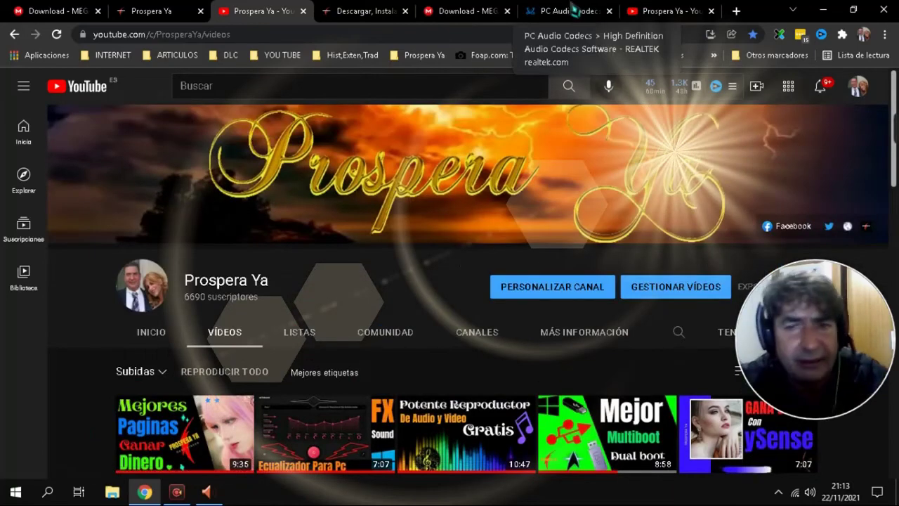
- Return to the Realtek HD sound manager and examine the speakers' default format options
click(206, 491)
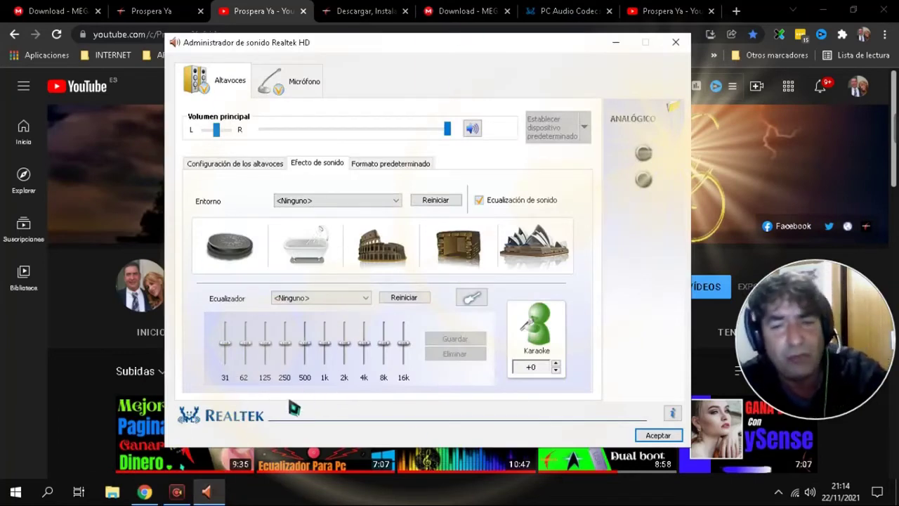
click(412, 166)
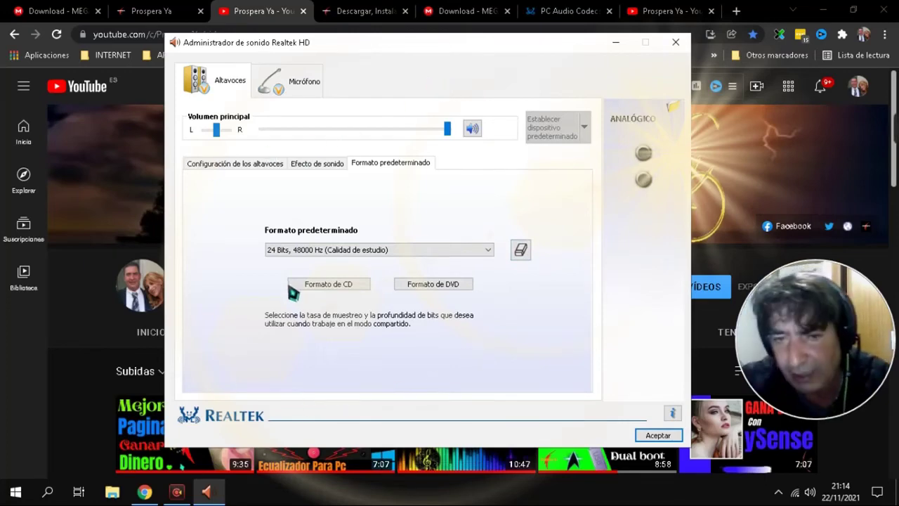
click(324, 250)
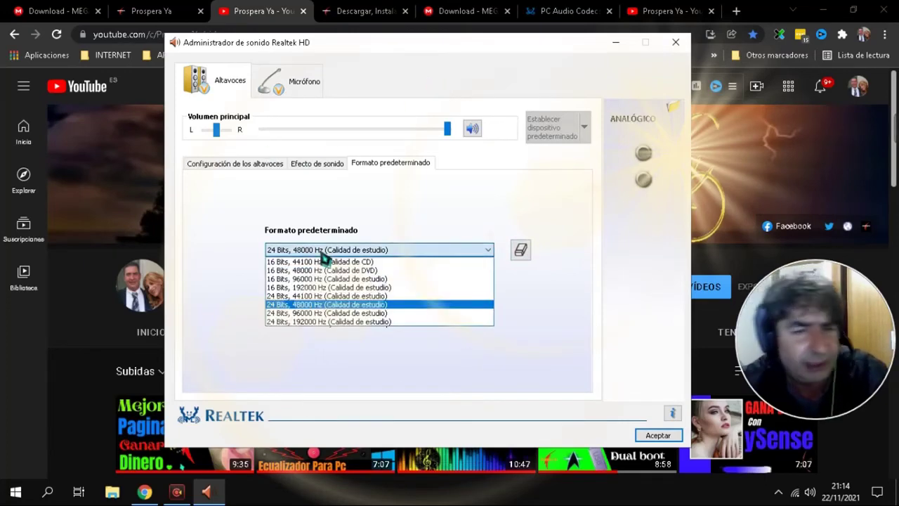
click(321, 254)
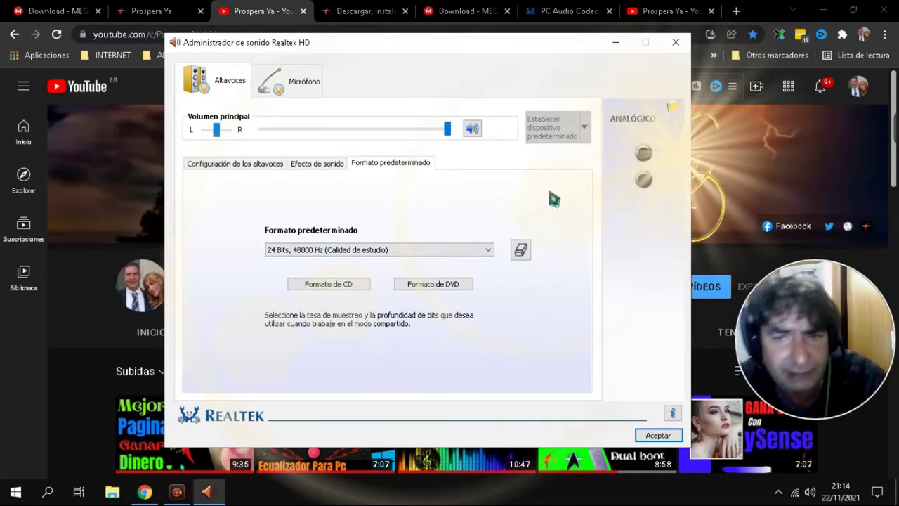
- Examine the speaker configuration settings and return to the speakers' sound effects
click(339, 164)
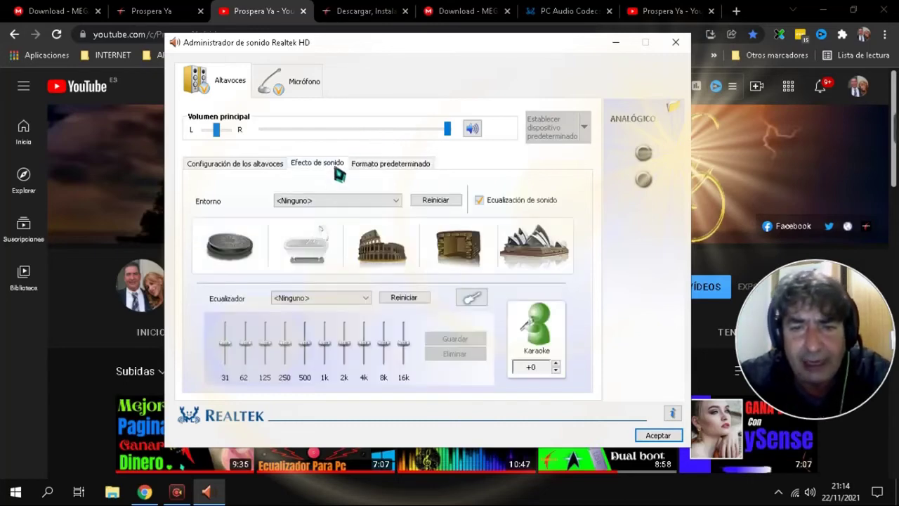
click(259, 169)
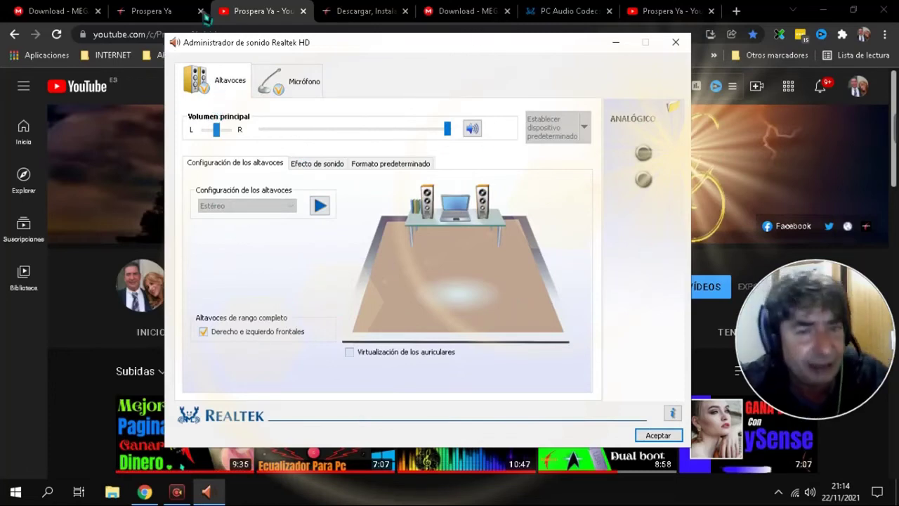
click(330, 167)
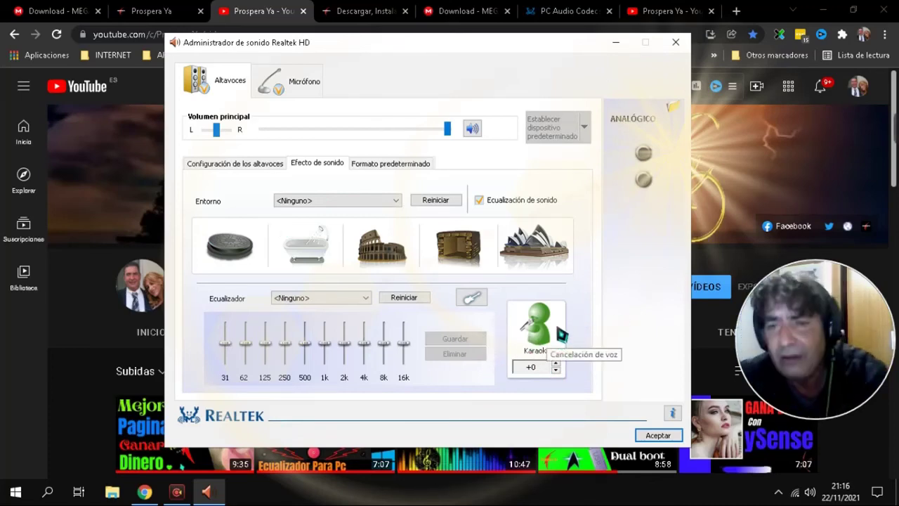
- Disable Ecualización de sonido for the speakers and close the Realtek HD sound manager, accepting the settings
click(480, 200)
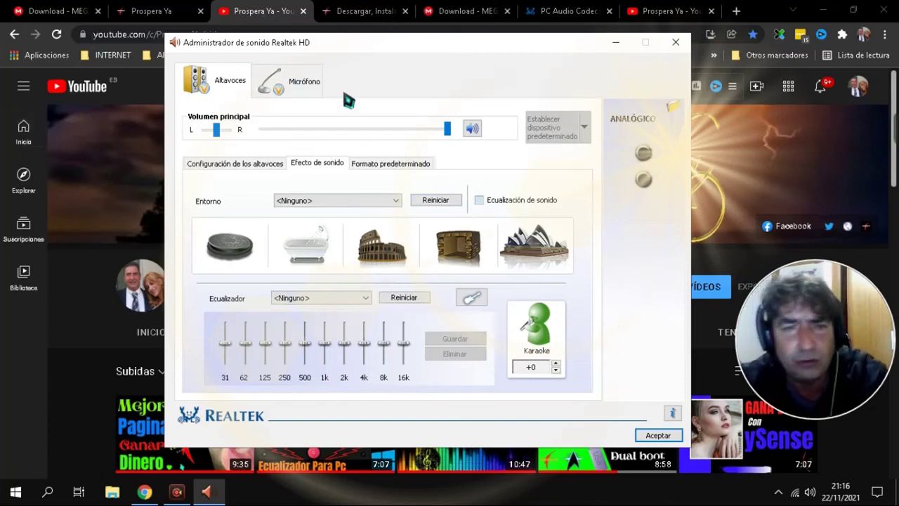
click(664, 435)
scroll(482, 227, down, 2)
scroll(492, 229, up, 2)
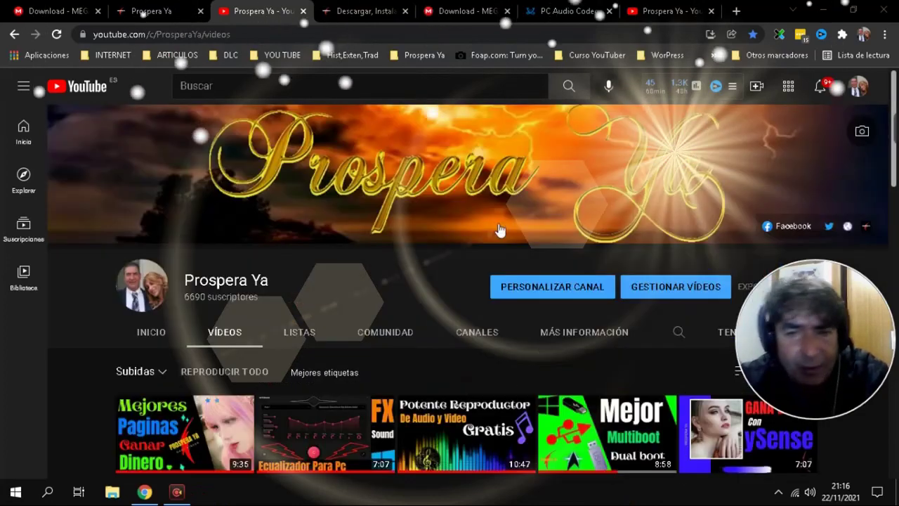